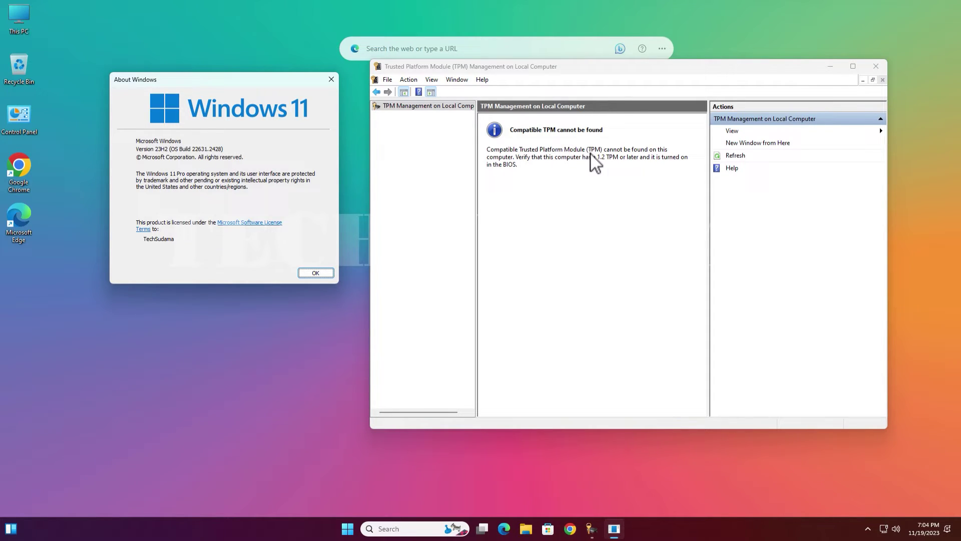
Close the About Windows box that shows version 23H2
left_click(332, 80)
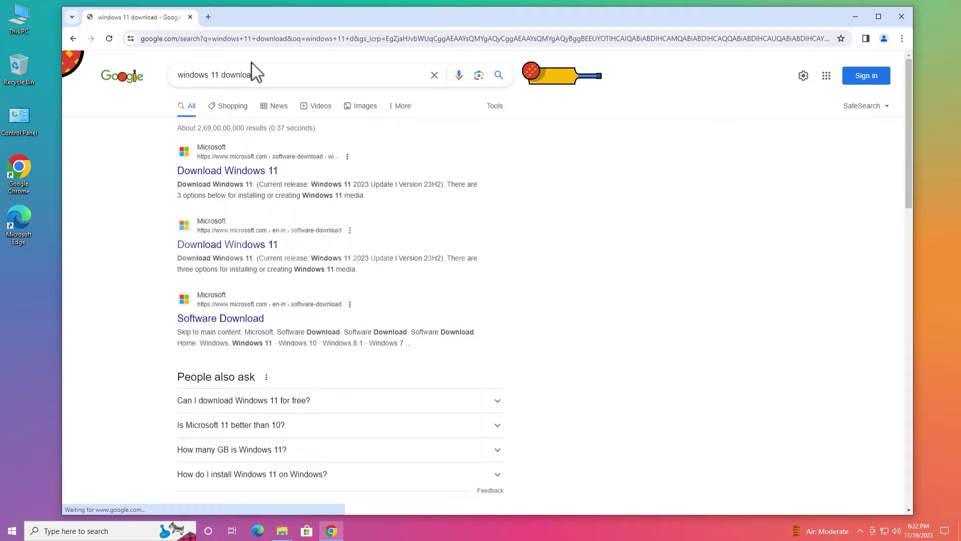
On Microsoft's Download Windows 11 page, request the multi-edition ISO in English (United States)
left_click(246, 171)
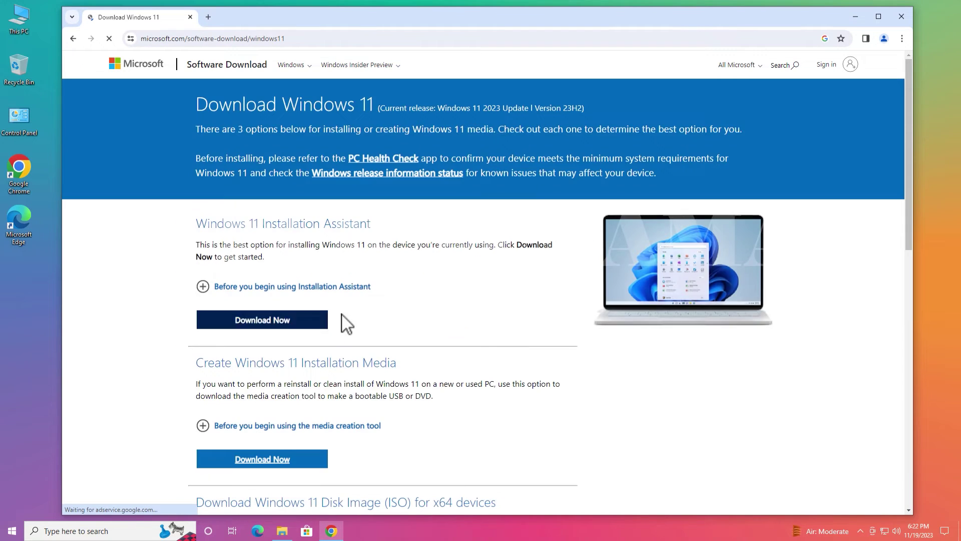
scroll(355, 323, "down", 3)
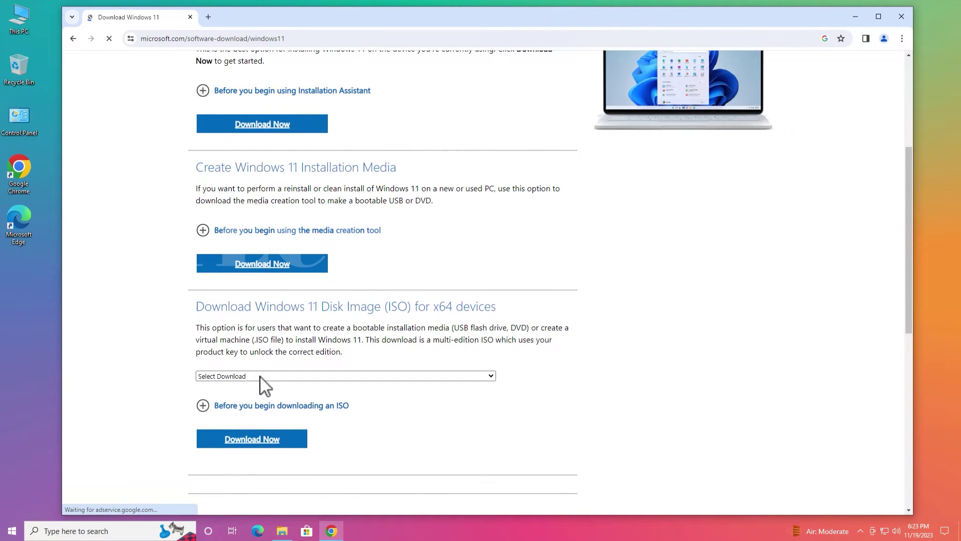
left_click(258, 377)
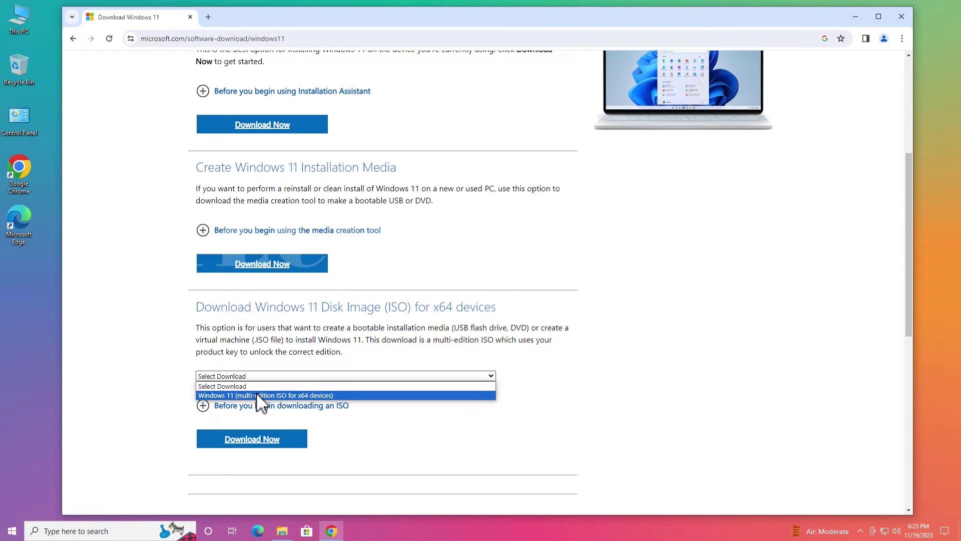
left_click(265, 395)
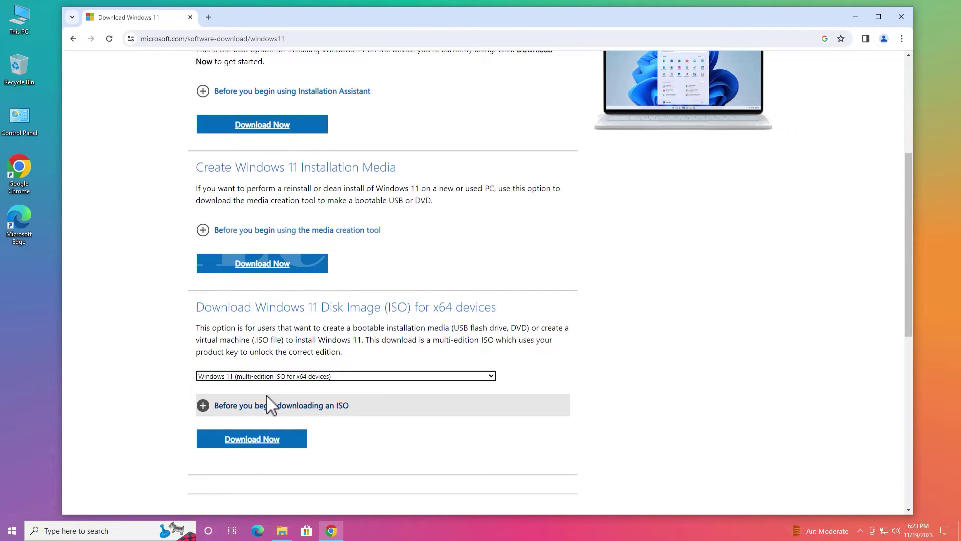
left_click(249, 443)
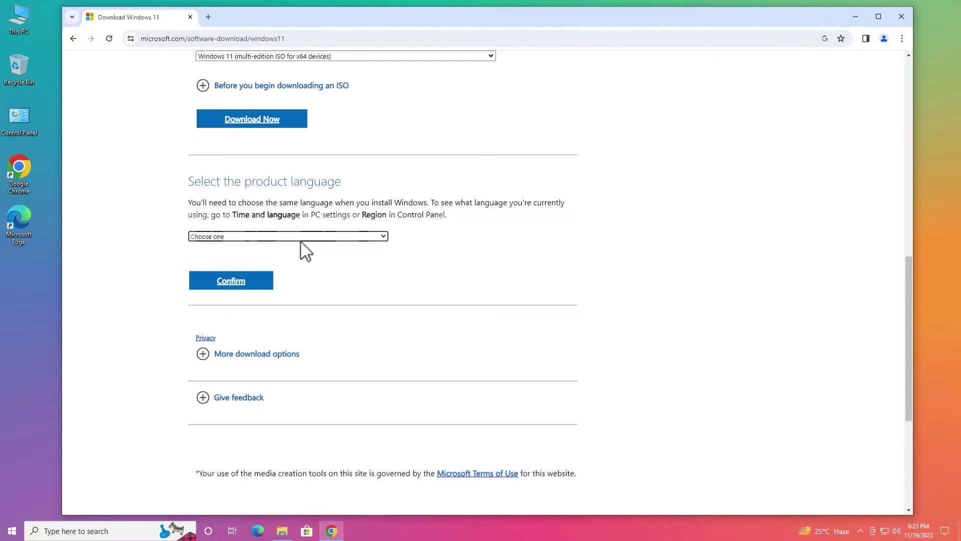
left_click(384, 237)
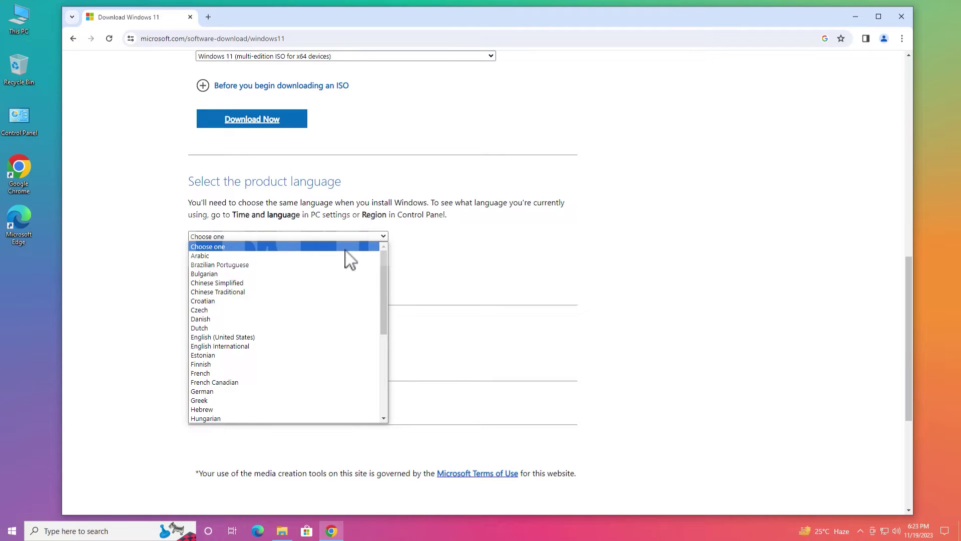
left_click(241, 337)
left_click(236, 282)
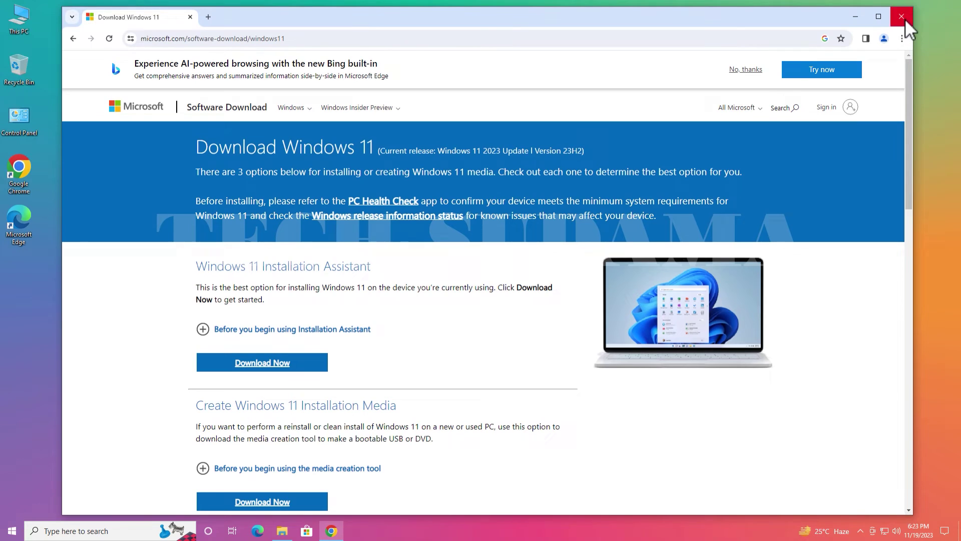
Mount the Win11_23H2_English_x64 ISO from Downloads and select all eight items on DVD Drive (E:)
left_click(904, 18)
left_click(282, 531)
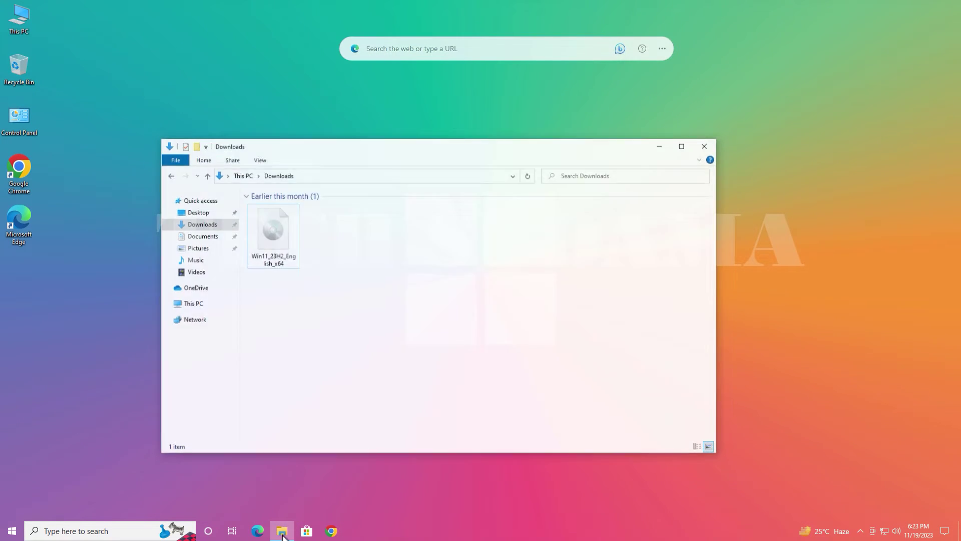
left_click(275, 235)
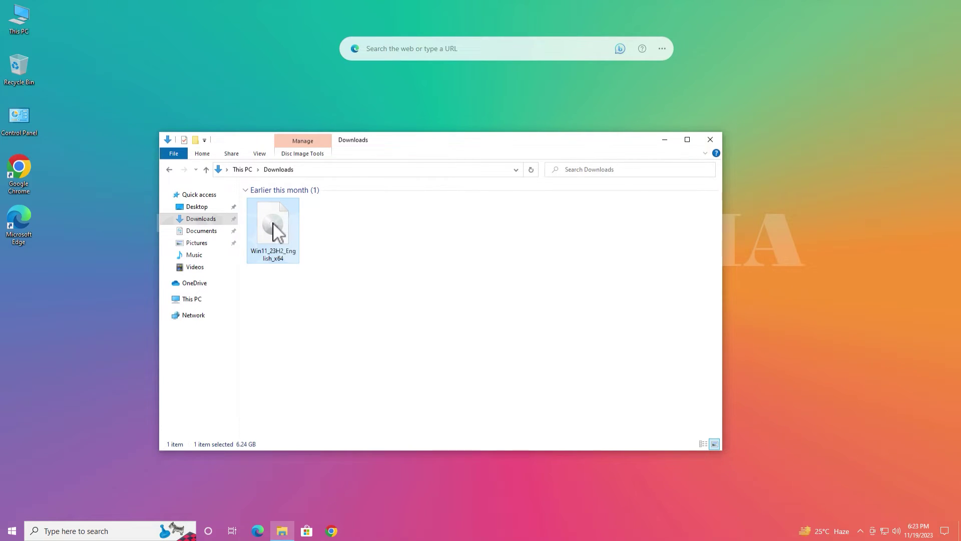
right_click(273, 224)
left_click(299, 230)
left_click_drag(272, 309, 269, 198)
right_click(271, 202)
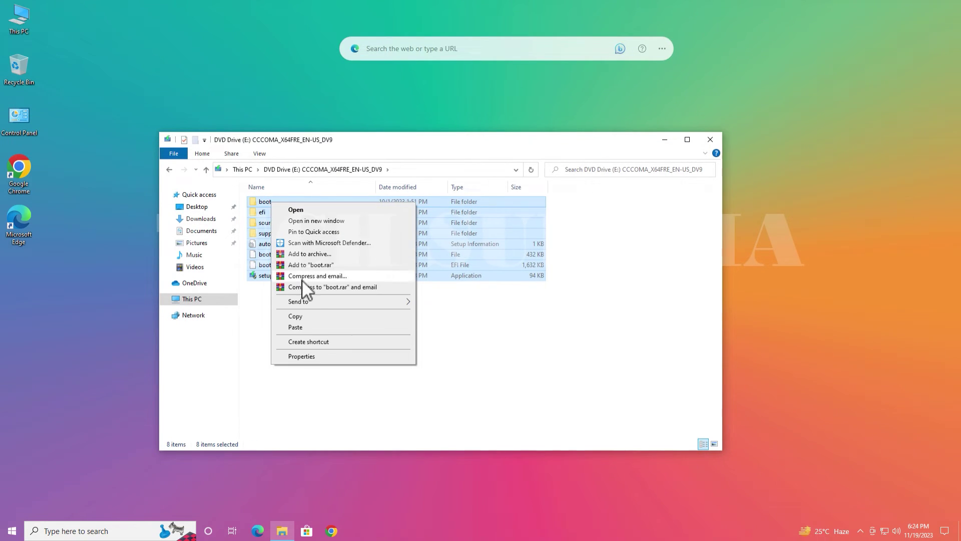
Copy the setup files and create a new folder named Win11 on Local Disk (C:)
left_click(302, 317)
left_click(190, 299)
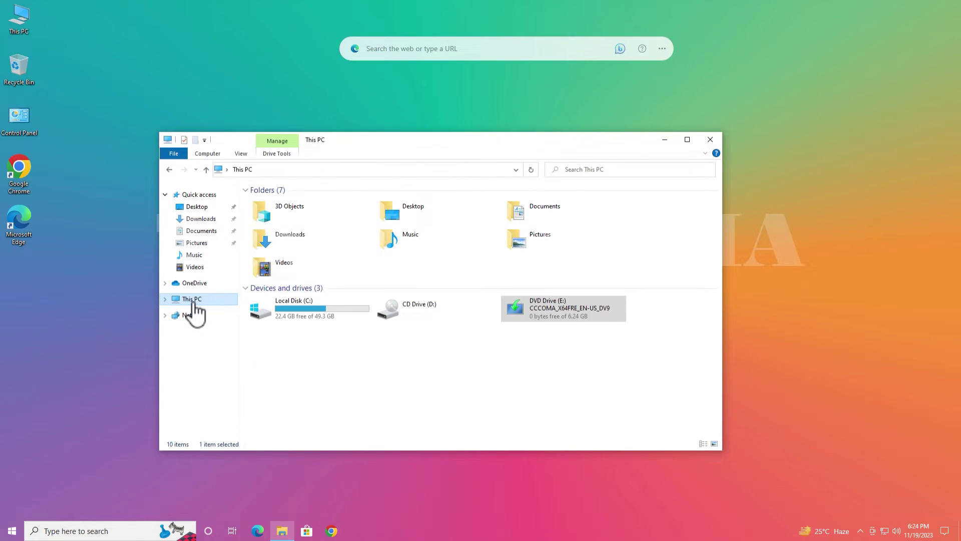
double_click(306, 312)
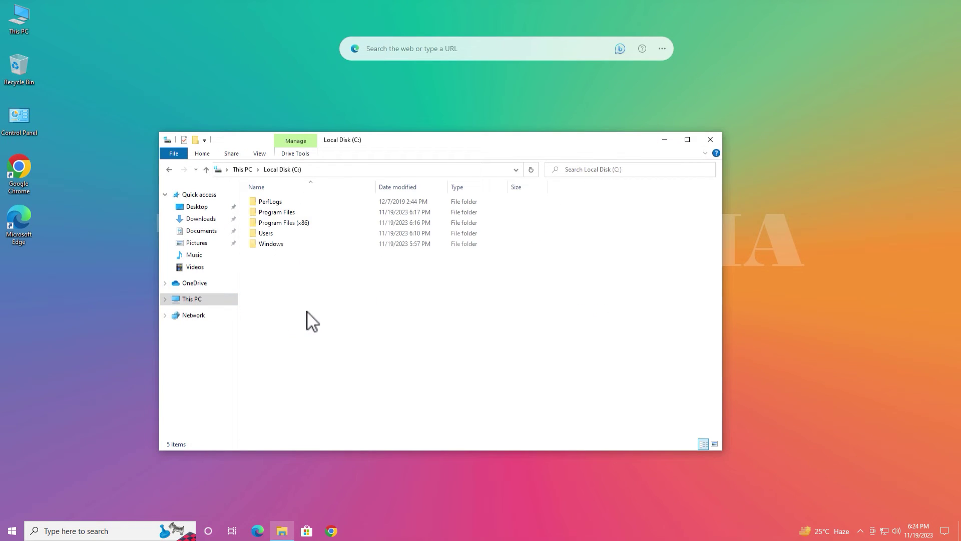
right_click(262, 281)
mouse_move(345, 390)
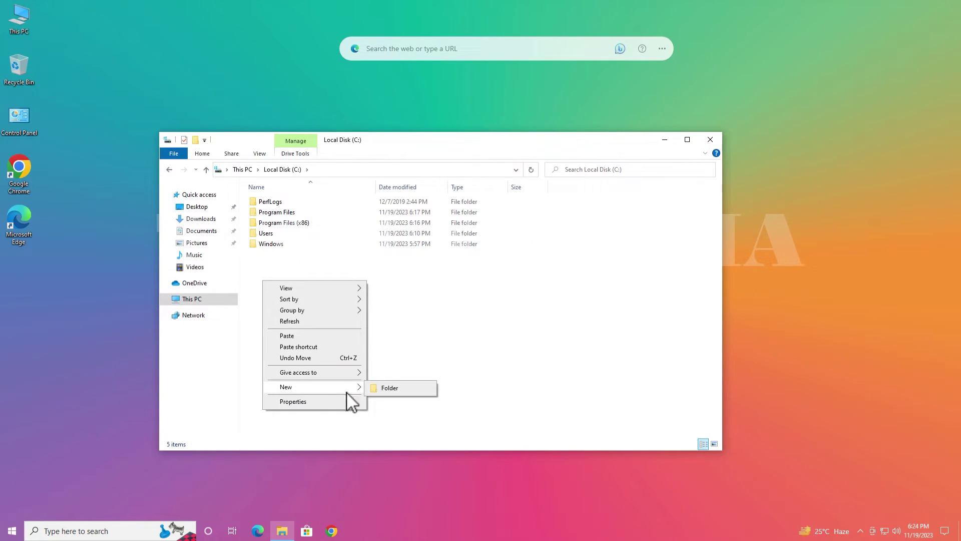
left_click(383, 388)
type("Win11")
left_click(286, 273)
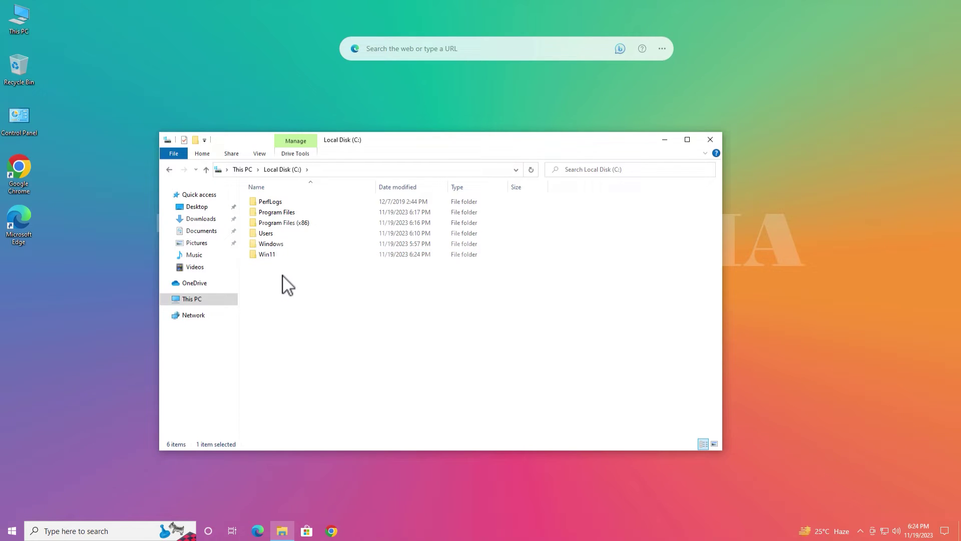
Paste the eight setup items into C:\Win11
double_click(271, 257)
right_click(295, 252)
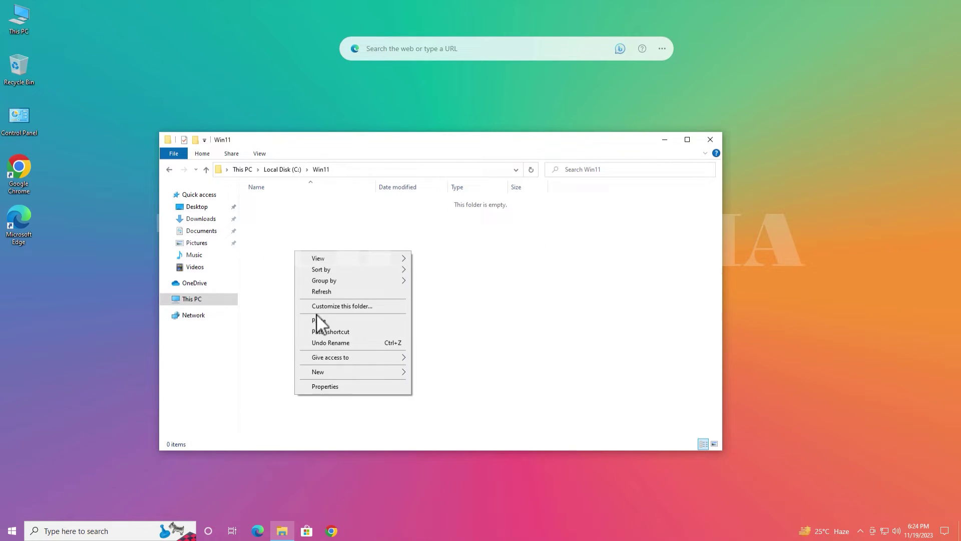
left_click(338, 323)
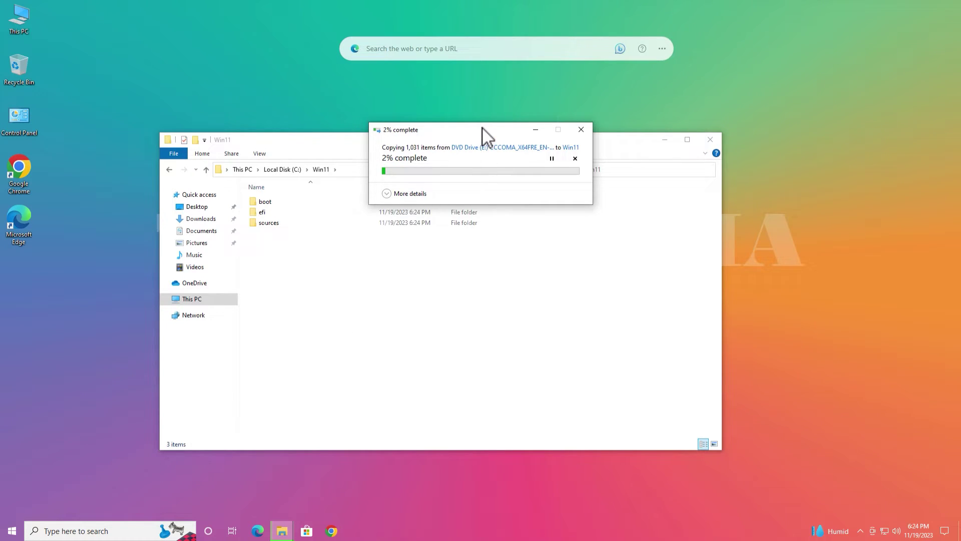
left_click_drag(484, 131, 450, 253)
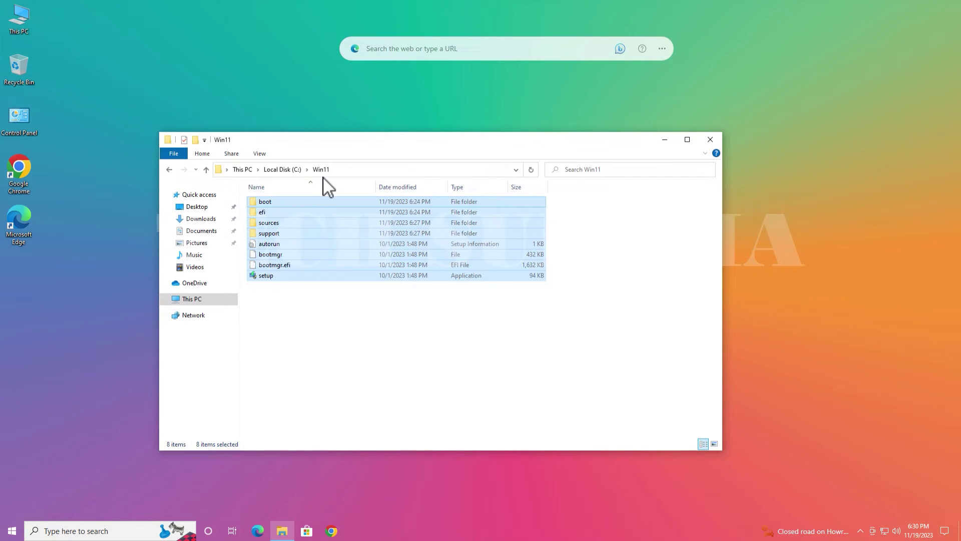
Eject DVD Drive (E:) from This PC and close File Explorer
left_click(200, 301)
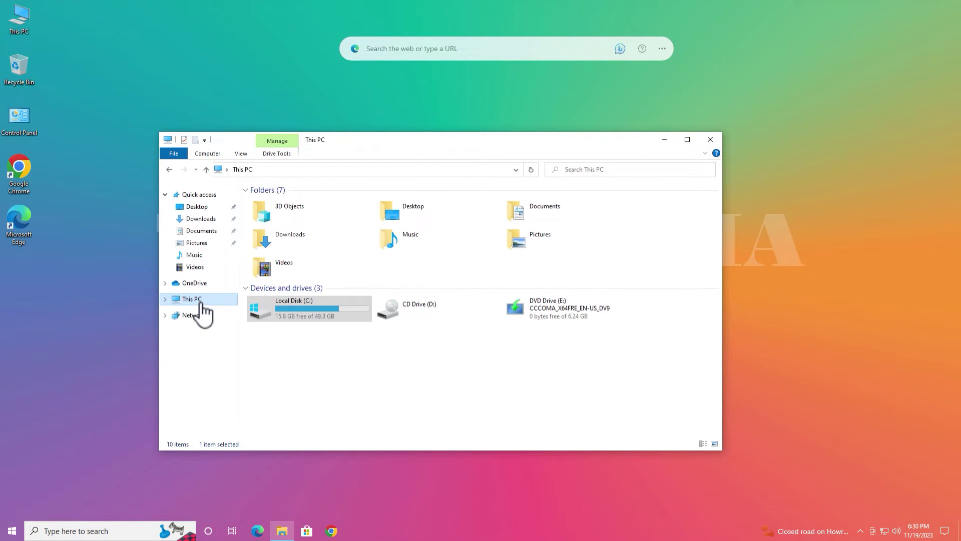
right_click(552, 318)
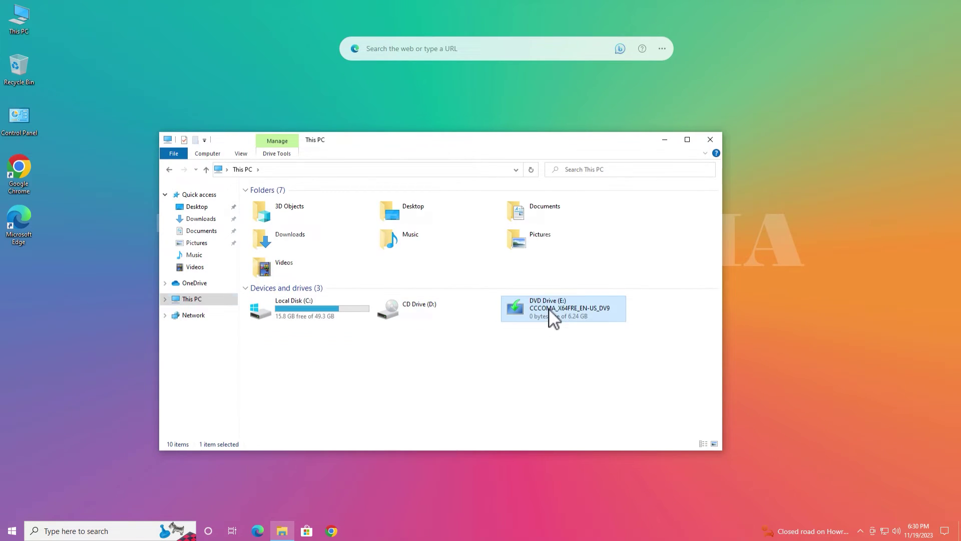
left_click(577, 434)
left_click(709, 140)
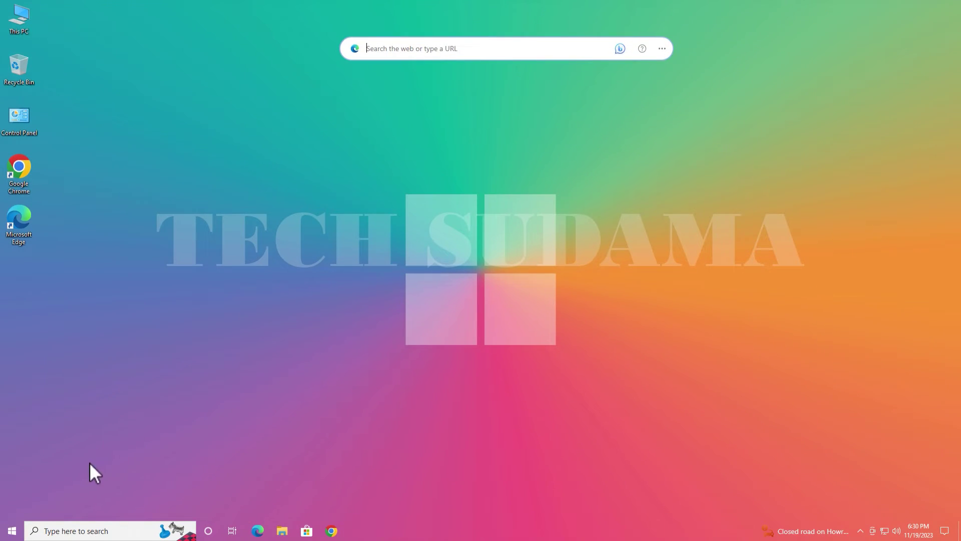
Open Command Prompt via 'cmd', go to the root of C:, and type cd win11
left_click(11, 530)
type("c")
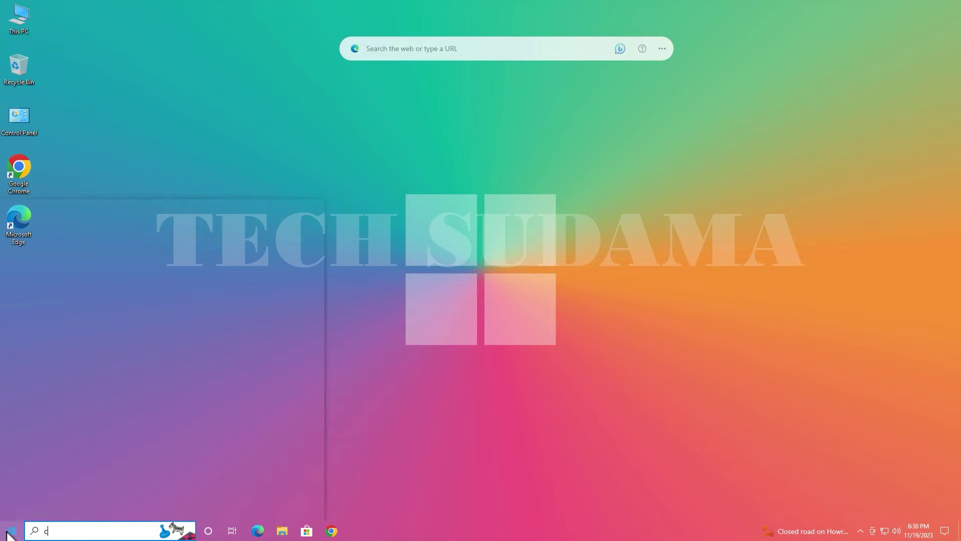
type("md")
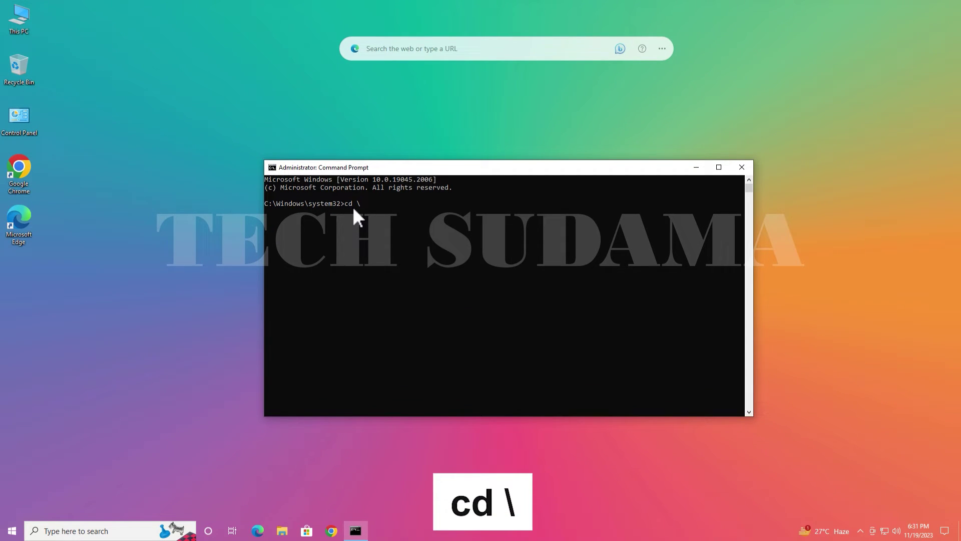
key("Return")
type("cd win11")
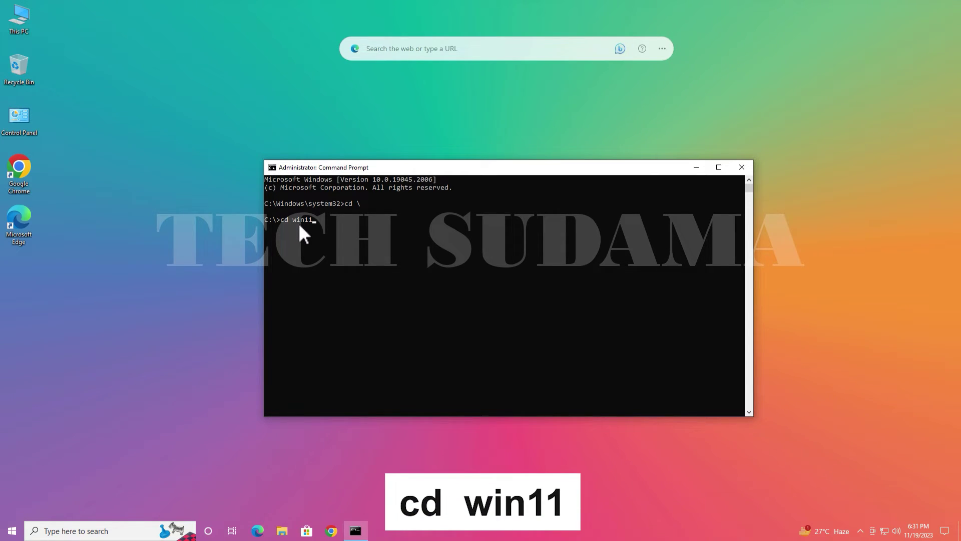
Confirm in File Explorer that the Win11 folder on Local Disk (C:) holds the setup files
left_click(282, 531)
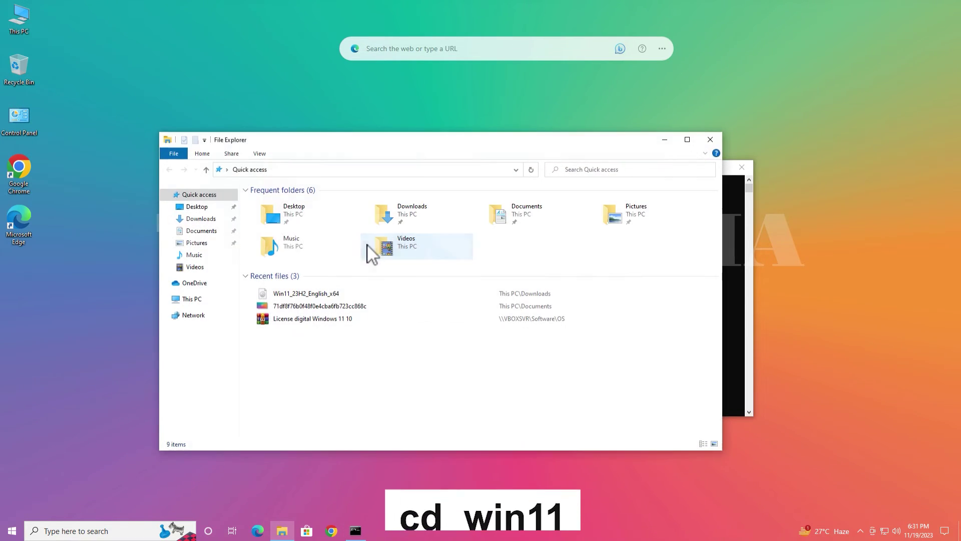
left_click(207, 301)
left_click(297, 315)
double_click(296, 315)
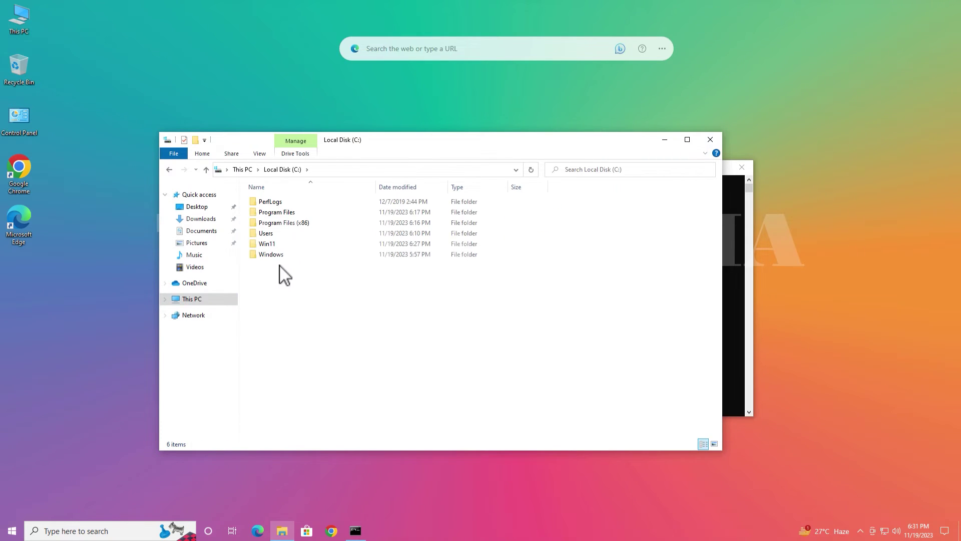
left_click(270, 245)
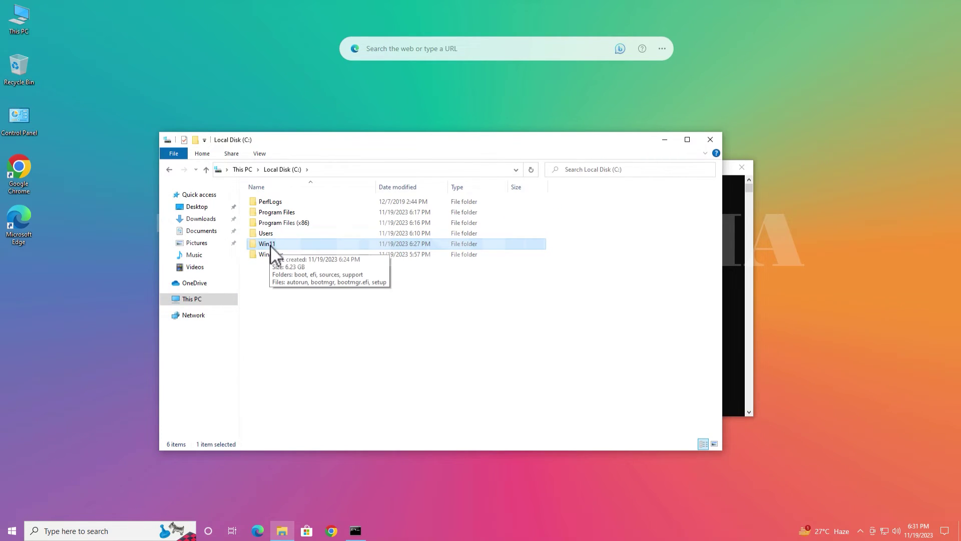
left_click(710, 139)
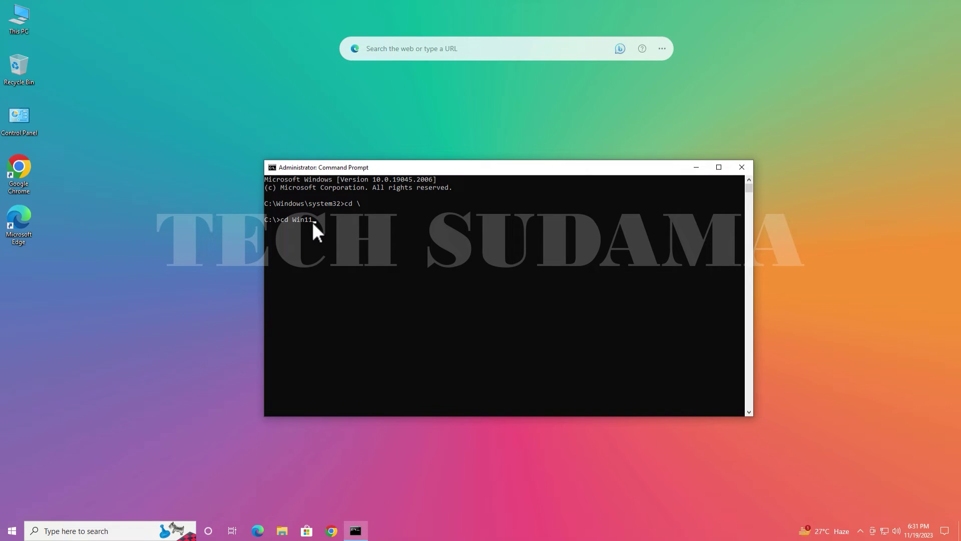
Enter C:\Win11\sources and run setupprep.exe /product server
key("Return")
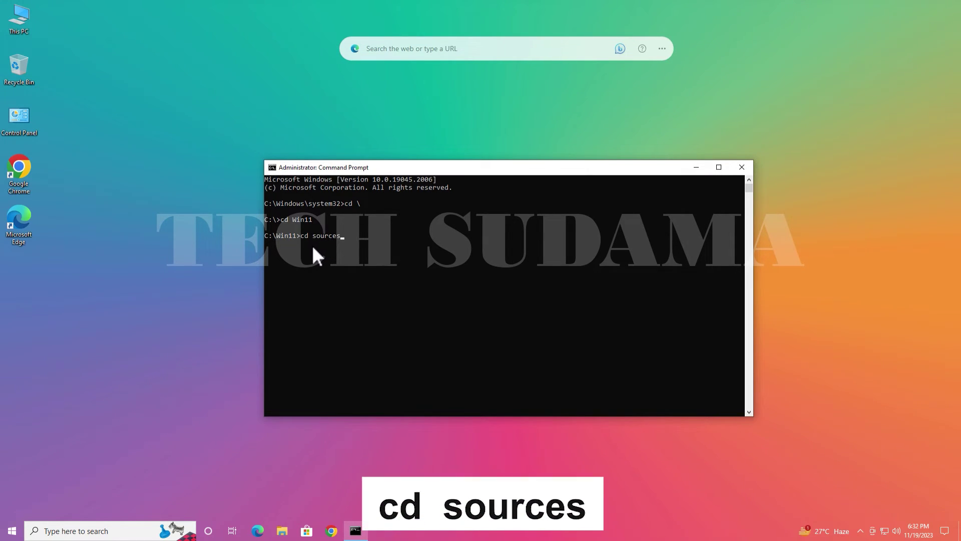
type("cd sources")
key("Return")
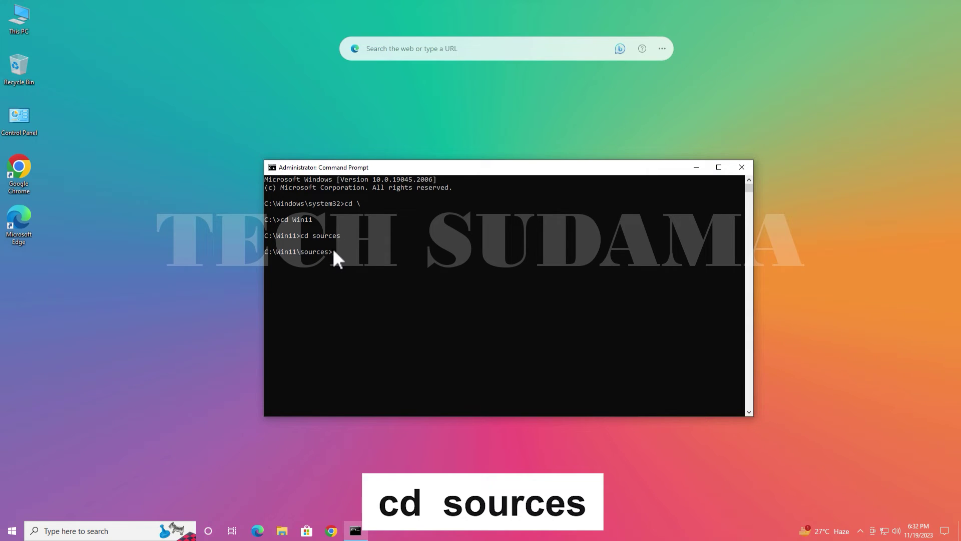
type("setupprep.exe /product server")
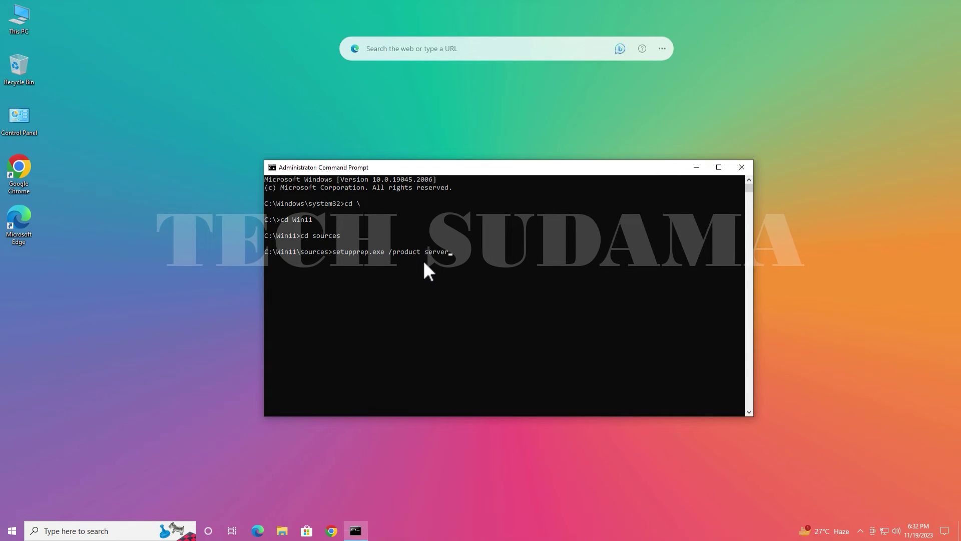
key("Return")
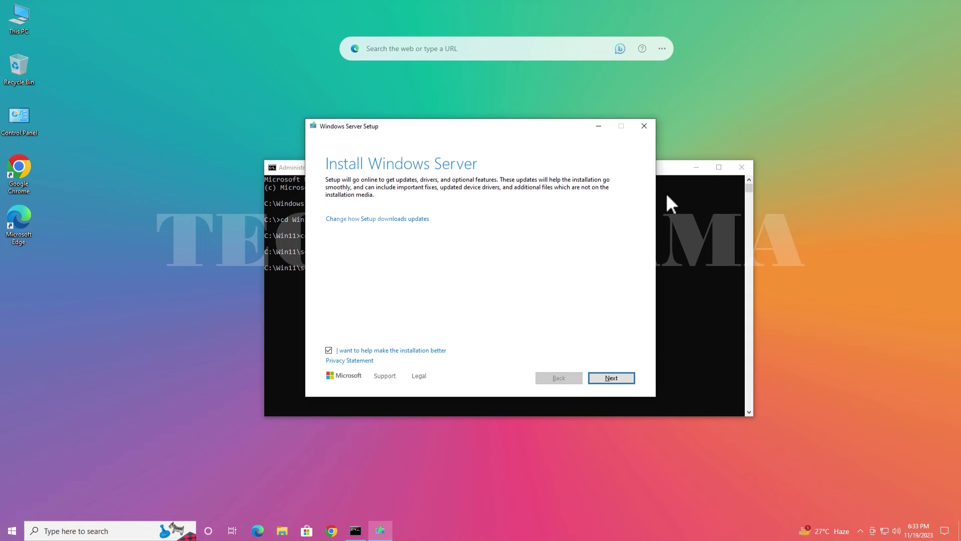
Set setup to skip updates (Not right now) and opt out of helping improve installation
left_click(698, 166)
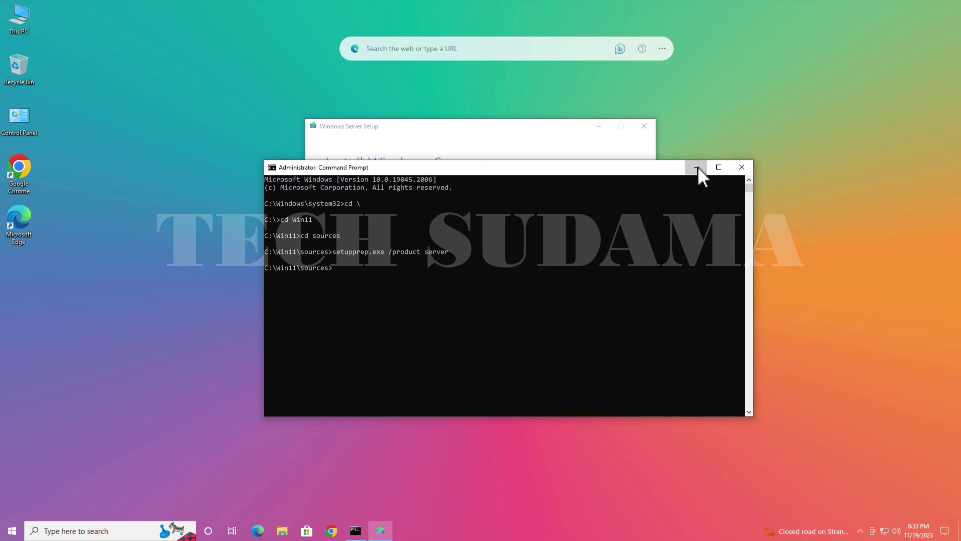
left_click(358, 220)
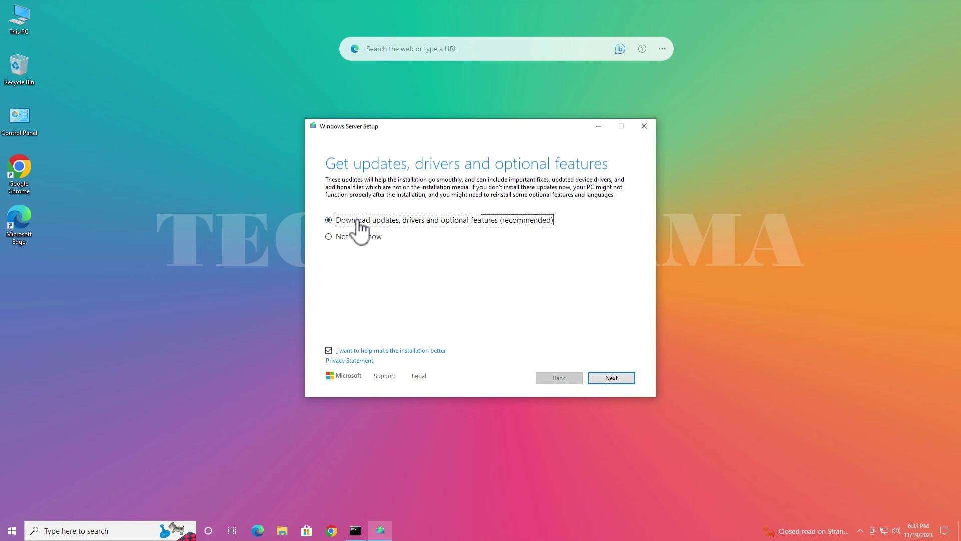
left_click(351, 237)
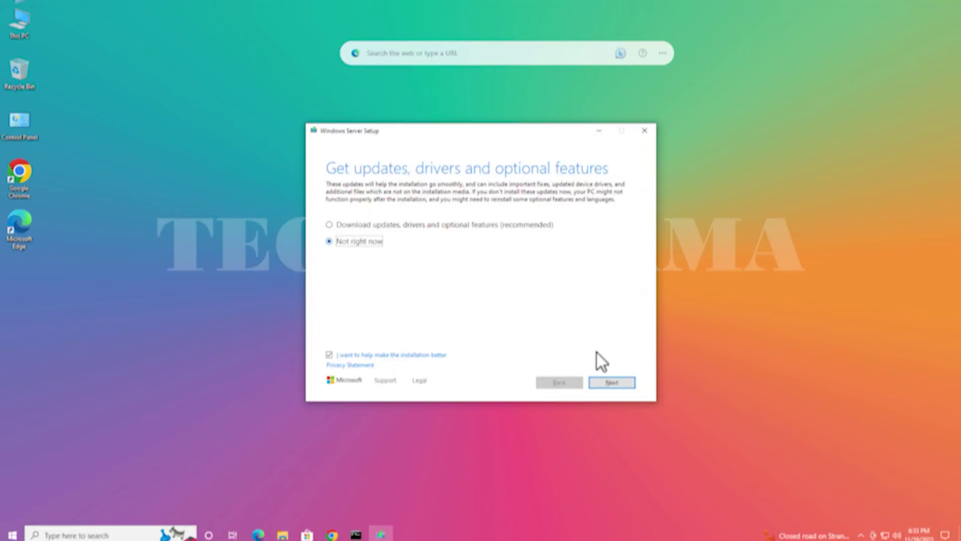
left_click(333, 350)
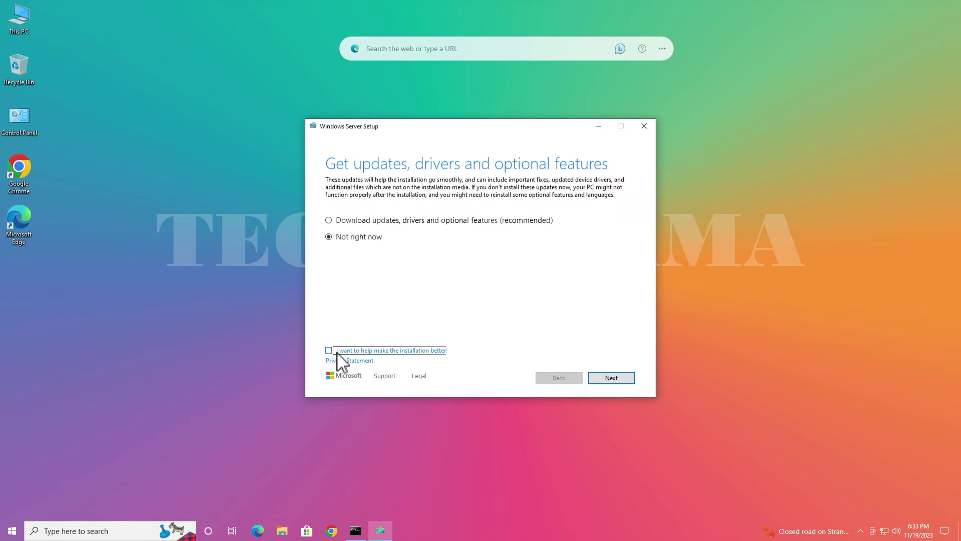
left_click(614, 377)
Accept the license terms and keep files, settings and apps to start the upgrade
left_click_drag(621, 217, 633, 373)
left_click(615, 378)
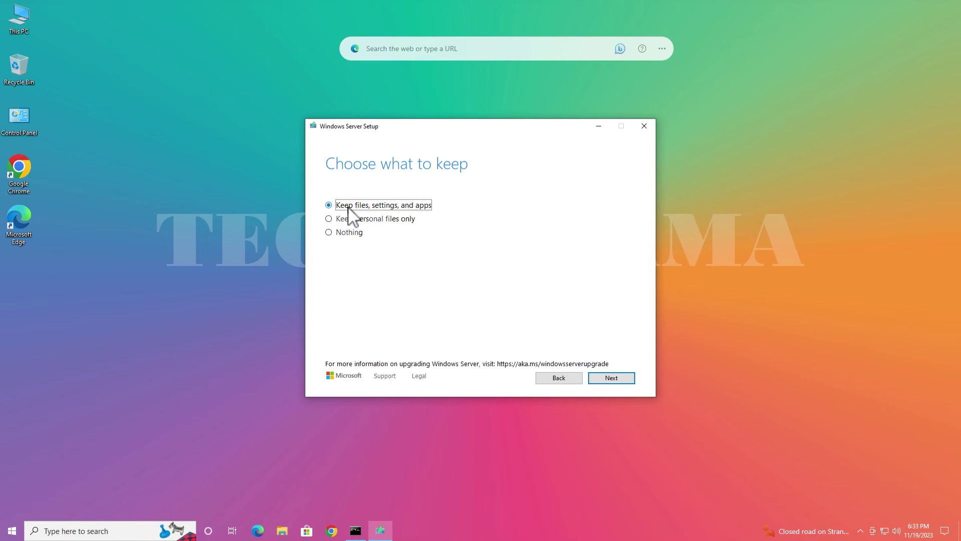
left_click(616, 379)
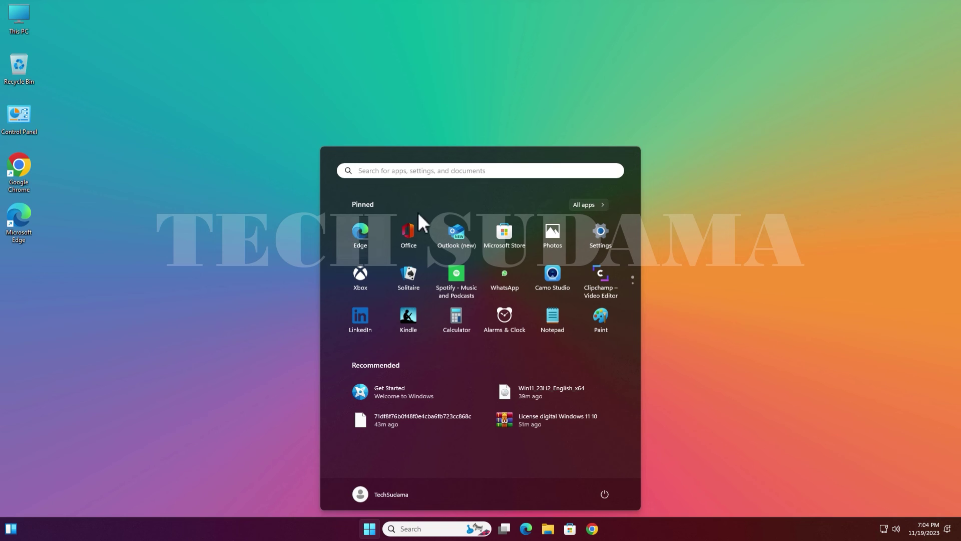
Open Local Disk (C:) with Win+E, delete the Win11 folder, and close the window
key("super+e")
double_click(302, 237)
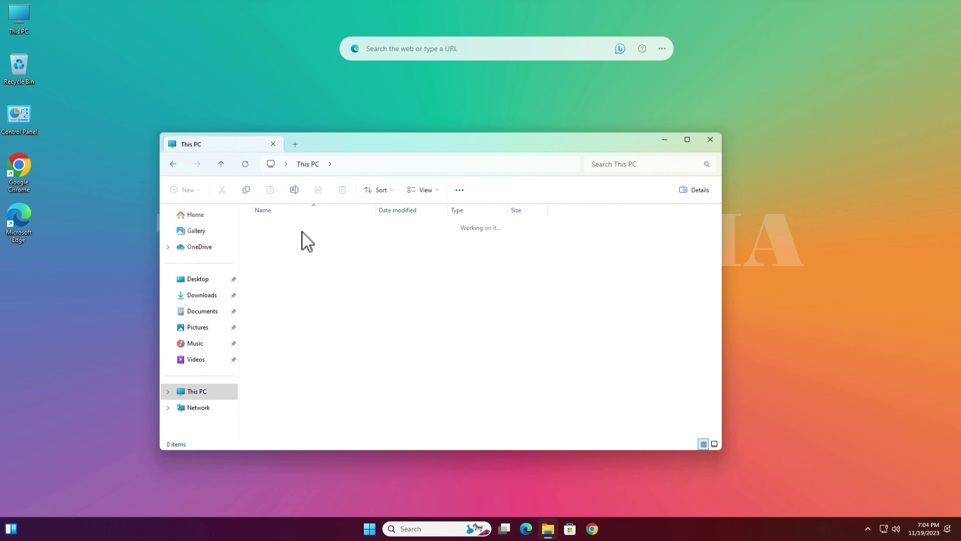
left_click(281, 288)
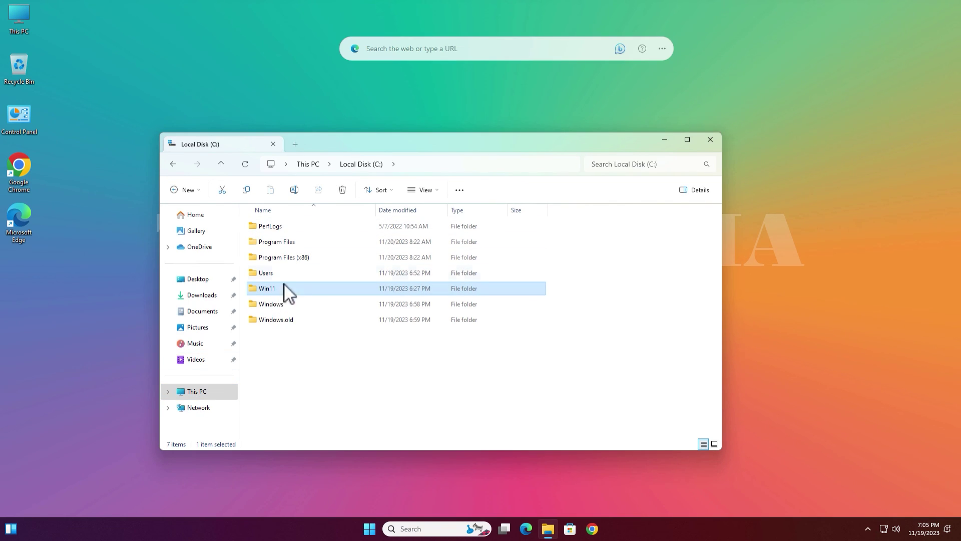
left_click(343, 190)
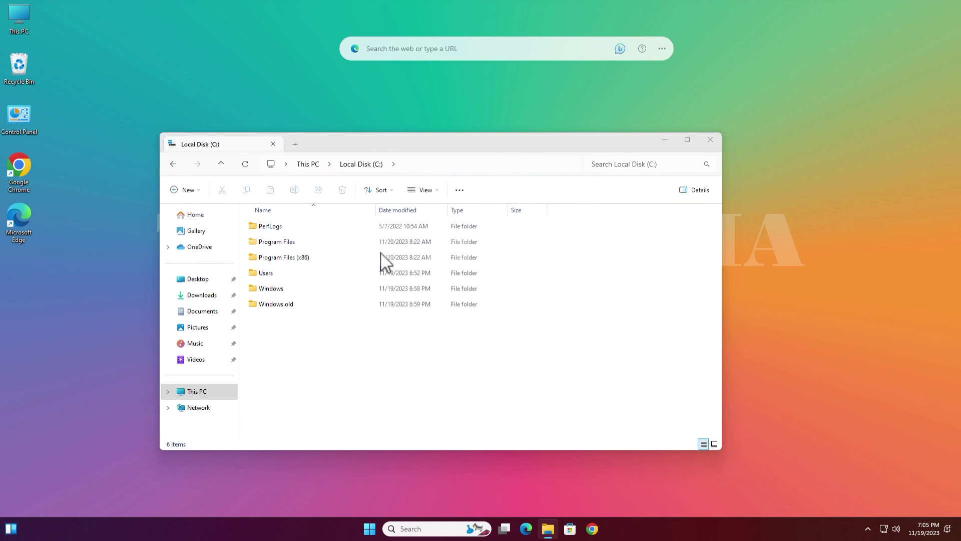
key("alt+F4")
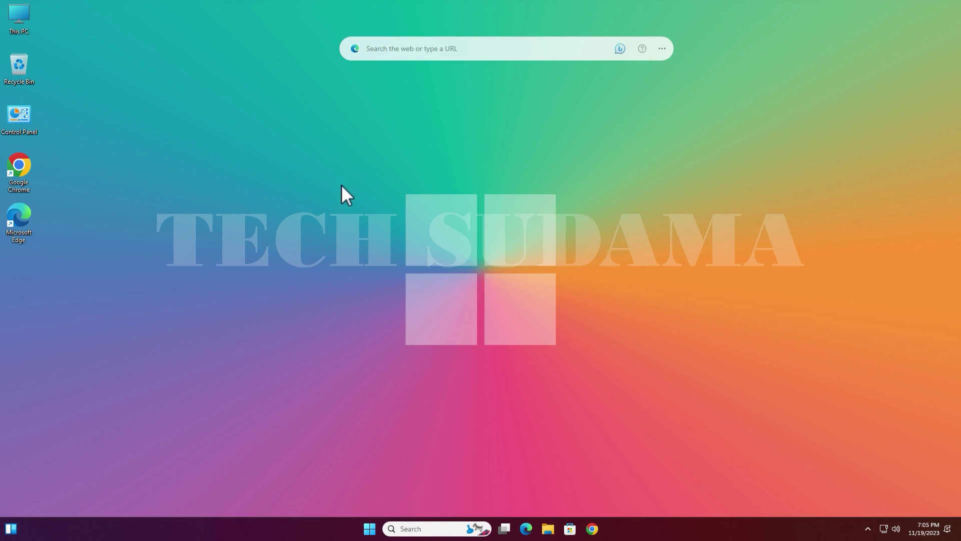